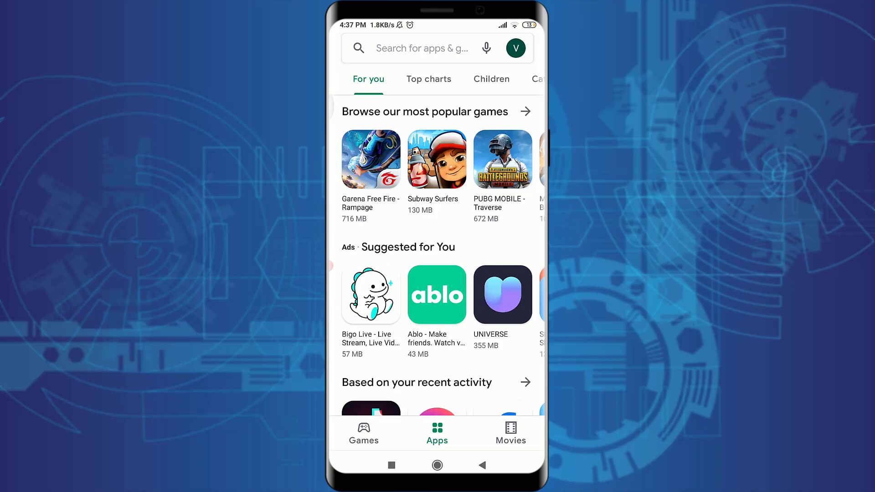
Search the Play Store for 'duoli' and open the Duolingo: Learn English Free page.
click(422, 48)
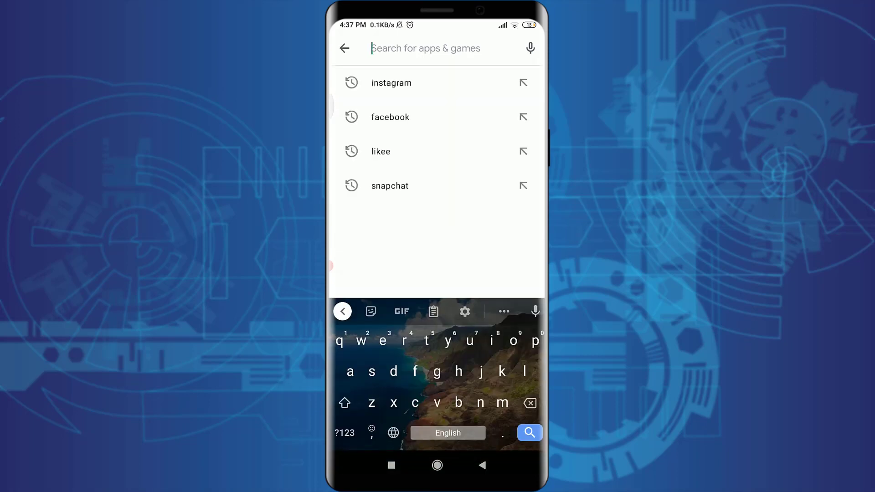
text(duoli)
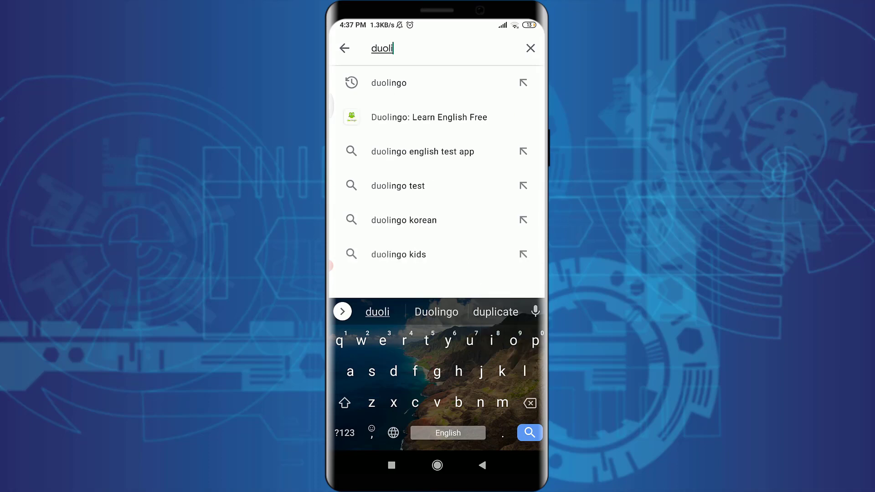
click(424, 117)
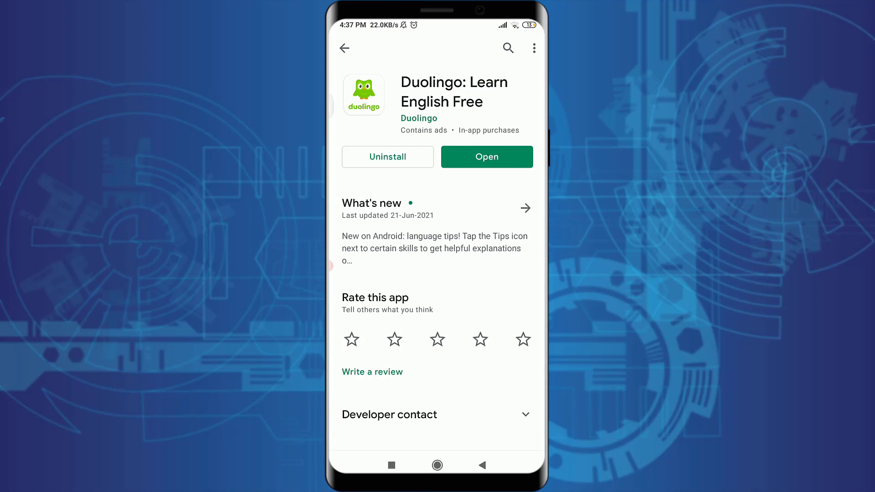
Open Settings from the Tools folder and search Manage apps for 'duoli'.
key(Home)
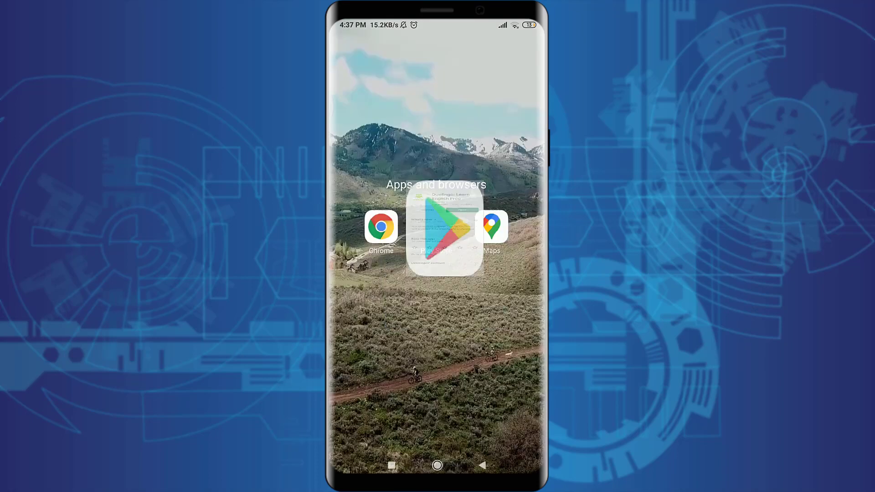
click(437, 343)
click(410, 267)
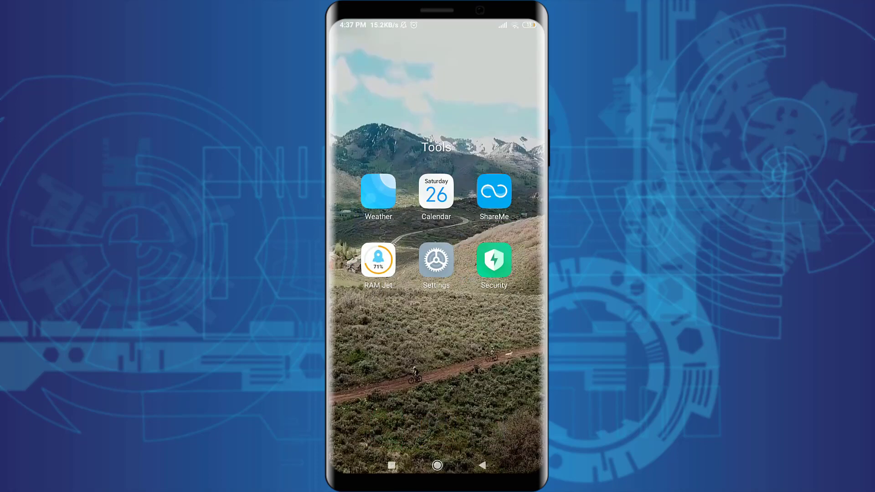
click(438, 261)
scroll(438, 274, down, 5)
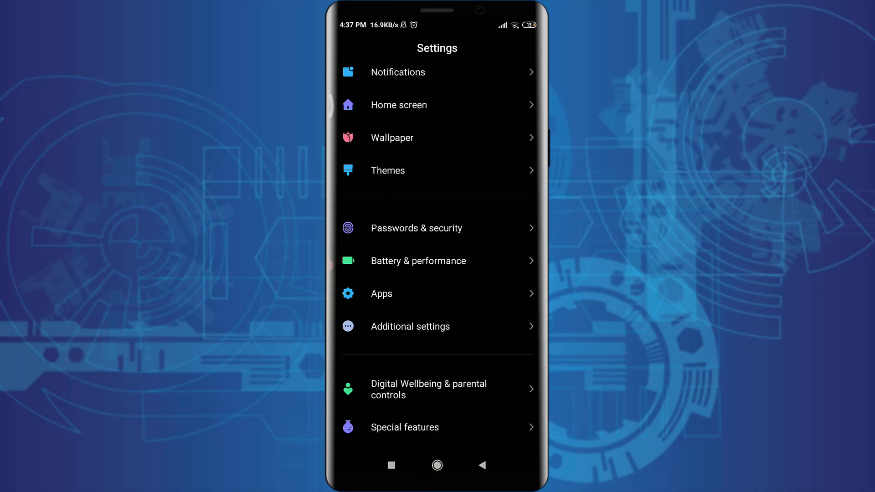
scroll(437, 274, down, 2)
click(438, 228)
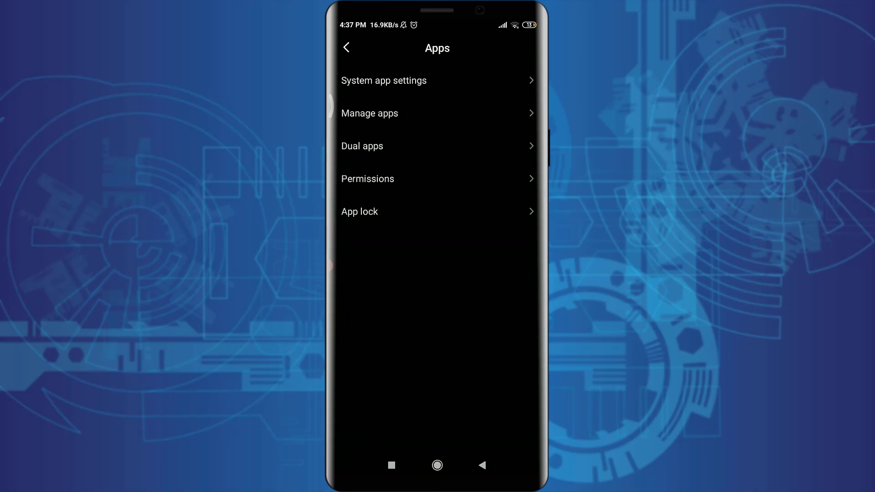
click(369, 113)
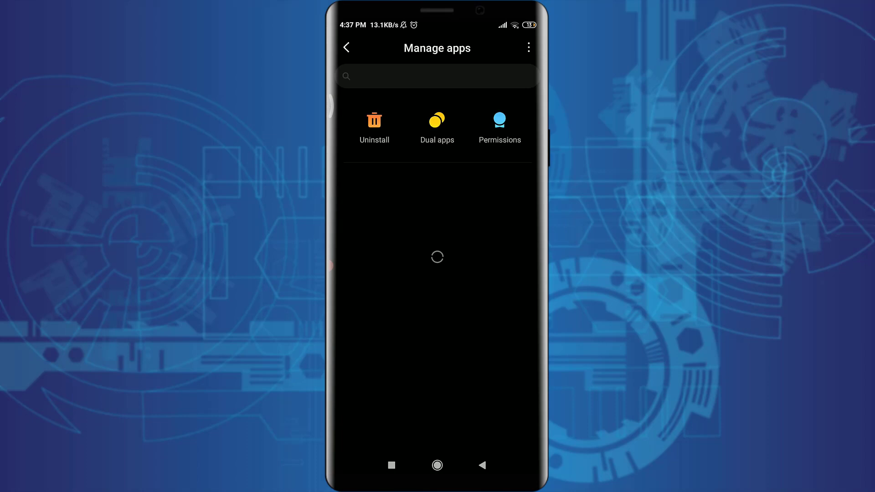
click(423, 48)
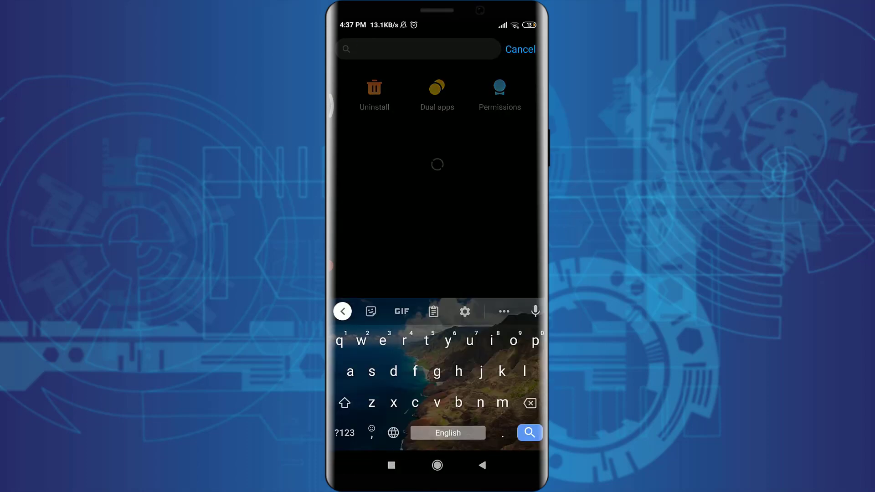
text(duoli)
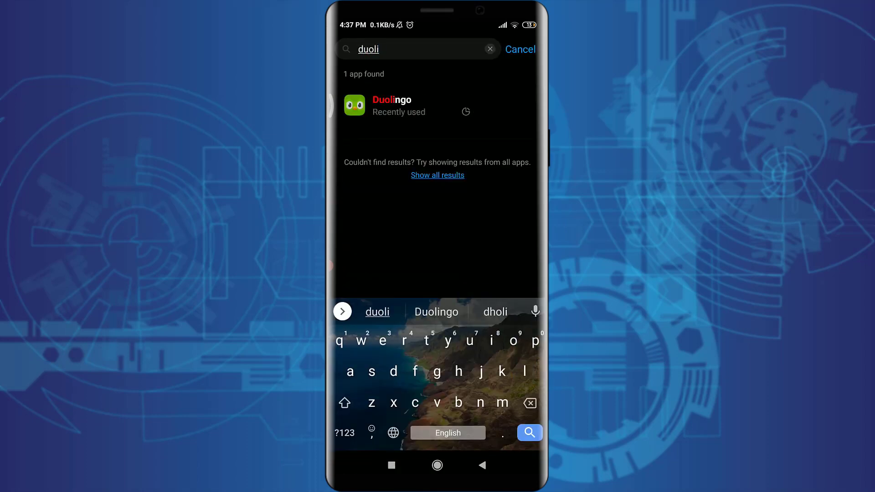
Clear only Duolingo's cache from its App info, cutting storage from 112MB to 106MB.
click(411, 106)
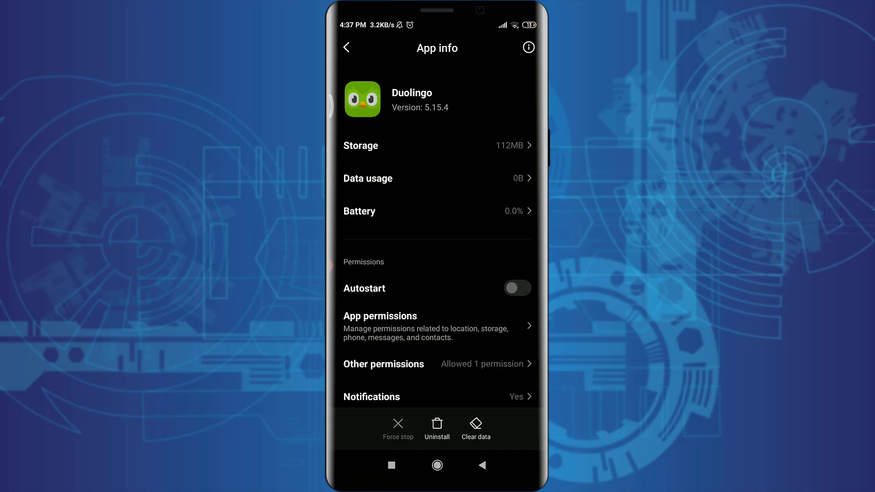
click(475, 424)
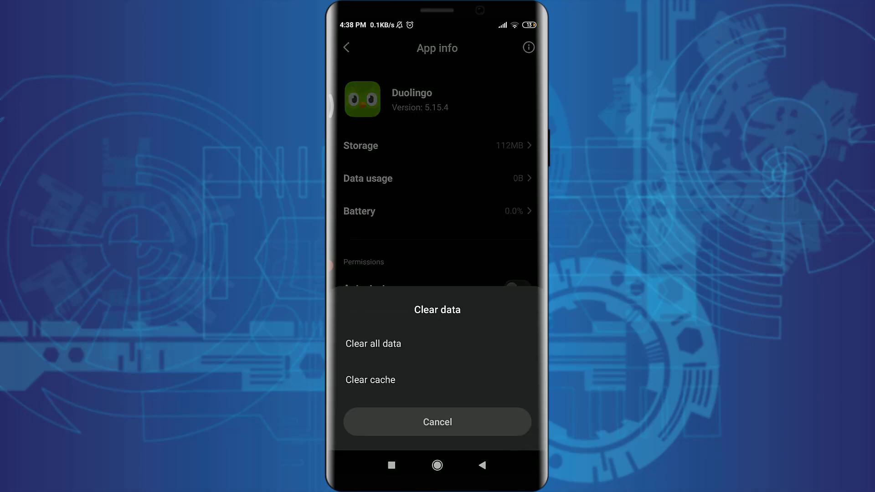
click(424, 380)
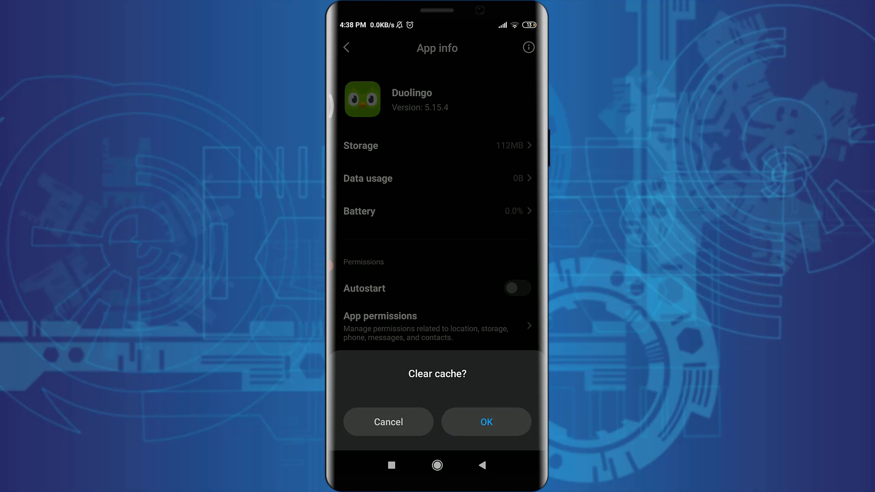
click(485, 422)
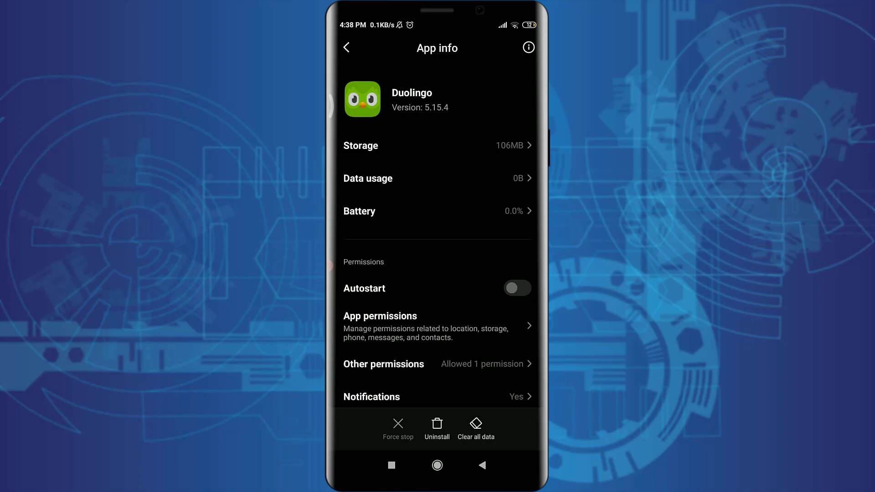
Uninstall Duolingo from the home screen, then reopen its Play Store page.
click(437, 465)
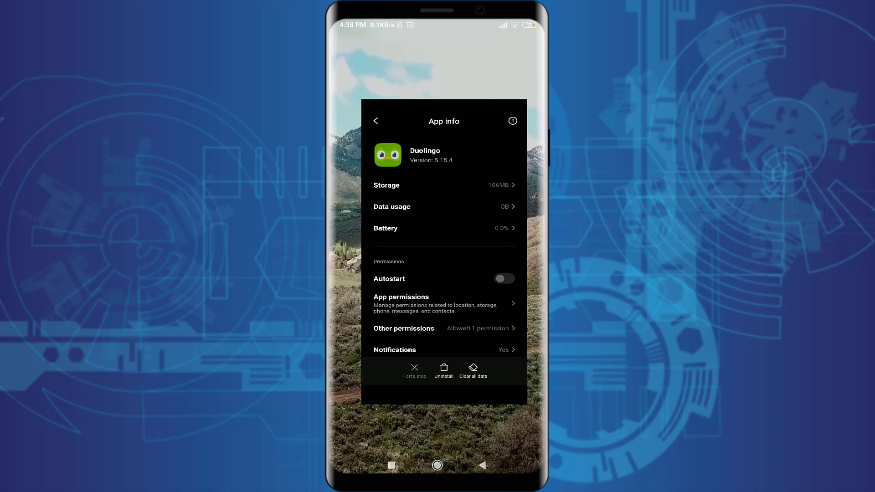
drag(383, 274, 506, 274)
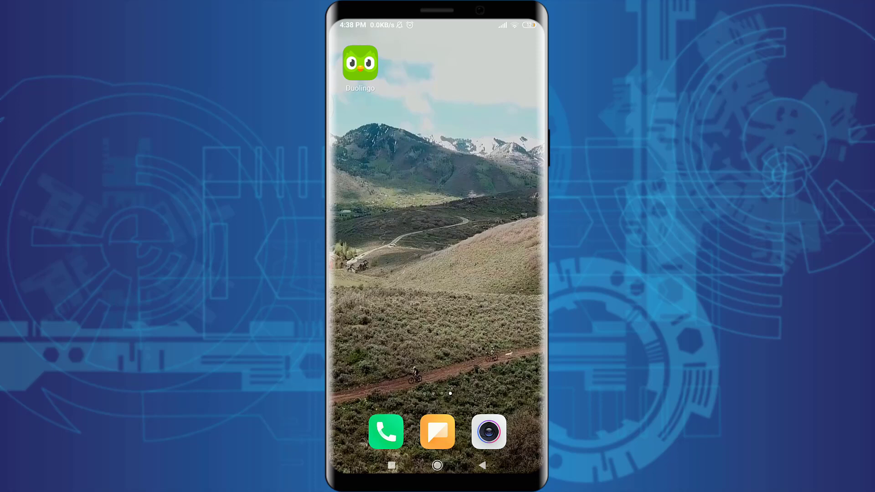
drag(360, 62, 448, 51)
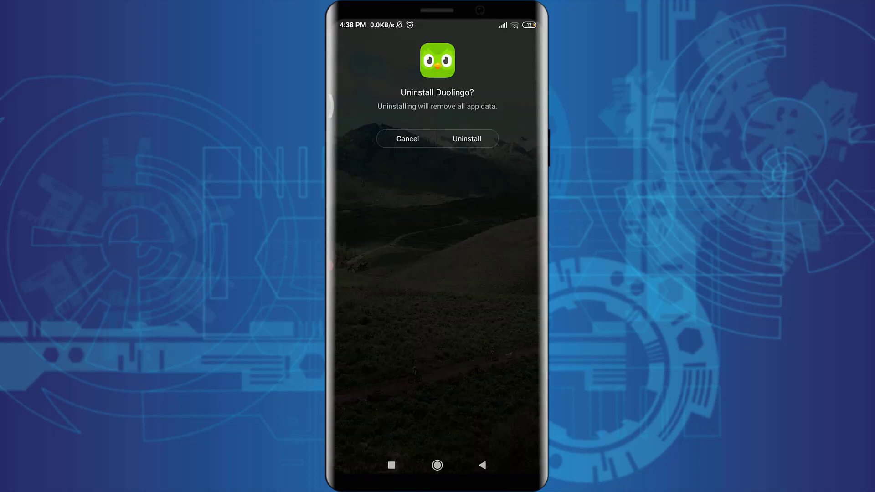
click(467, 139)
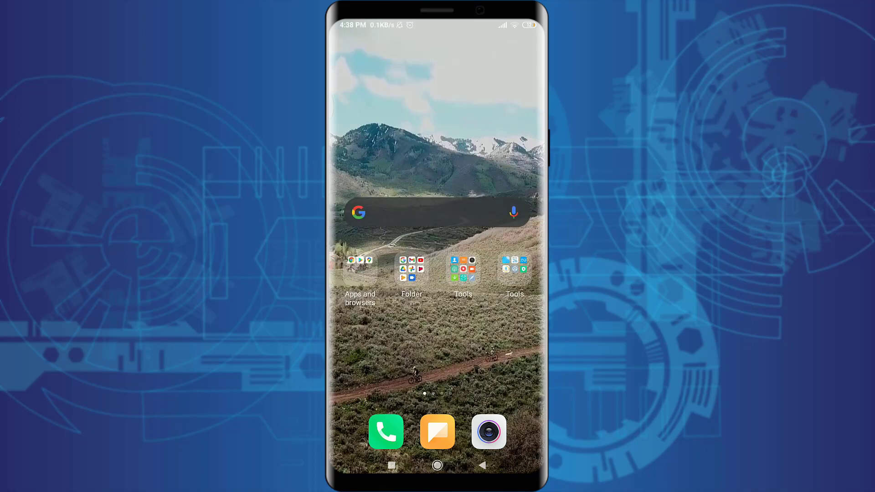
click(360, 270)
click(437, 226)
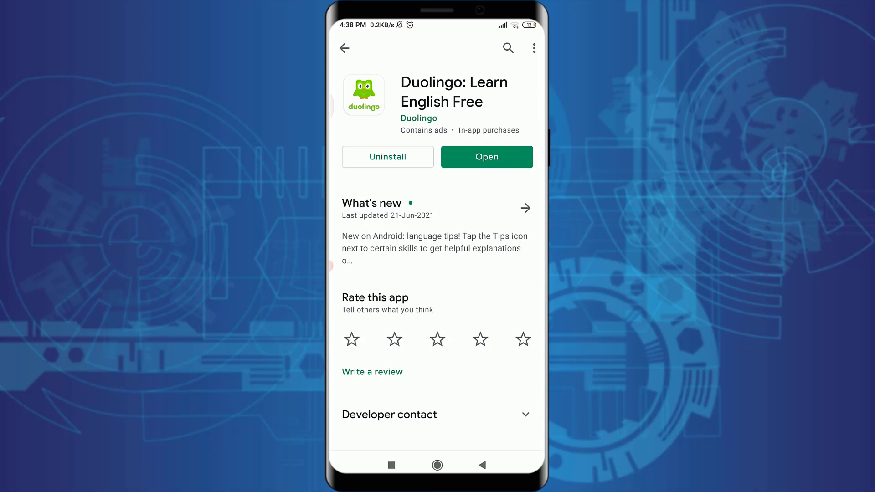
Return to the home screen page showing the reinstalled Duolingo icon.
click(437, 465)
click(437, 376)
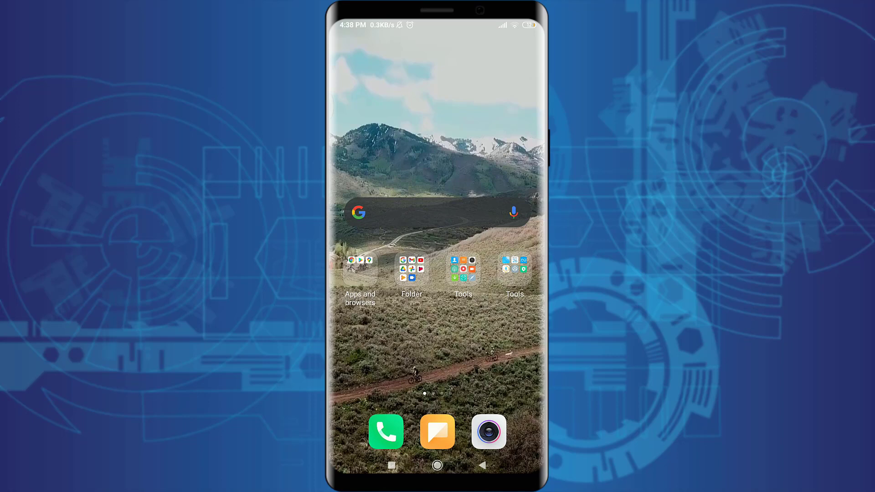
drag(506, 274, 356, 274)
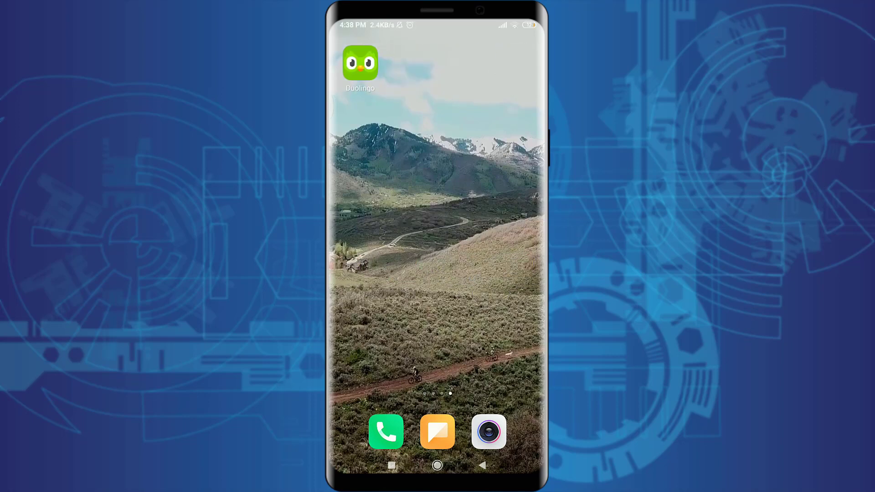